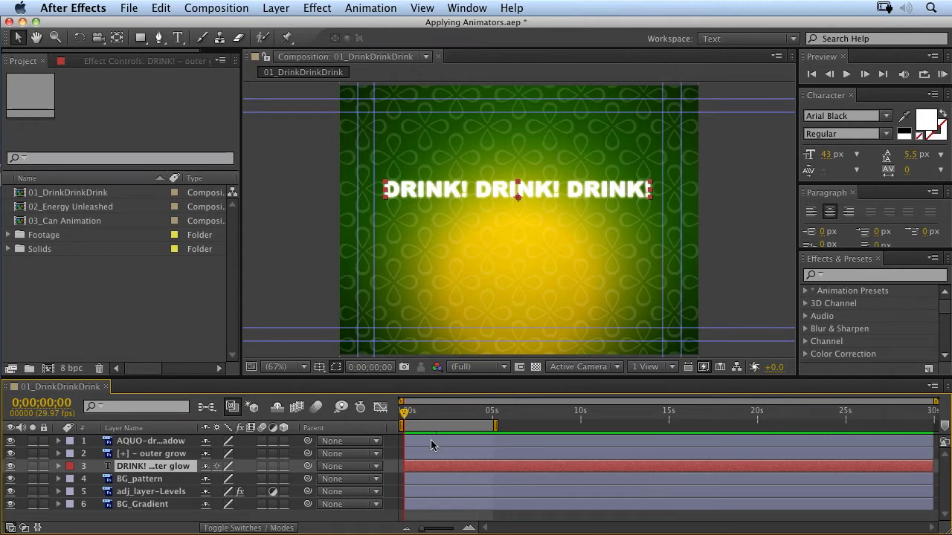
Step: After previewing the logos, enable Hide Shy Layers so only layer 3, DRINK!, is listed
drag(404, 413, 384, 418)
click(558, 194)
mouse_move(558, 195)
mouse_down()
mouse_move(623, 165)
mouse_move(717, 97)
mouse_move(662, 165)
mouse_move(559, 186)
mouse_up()
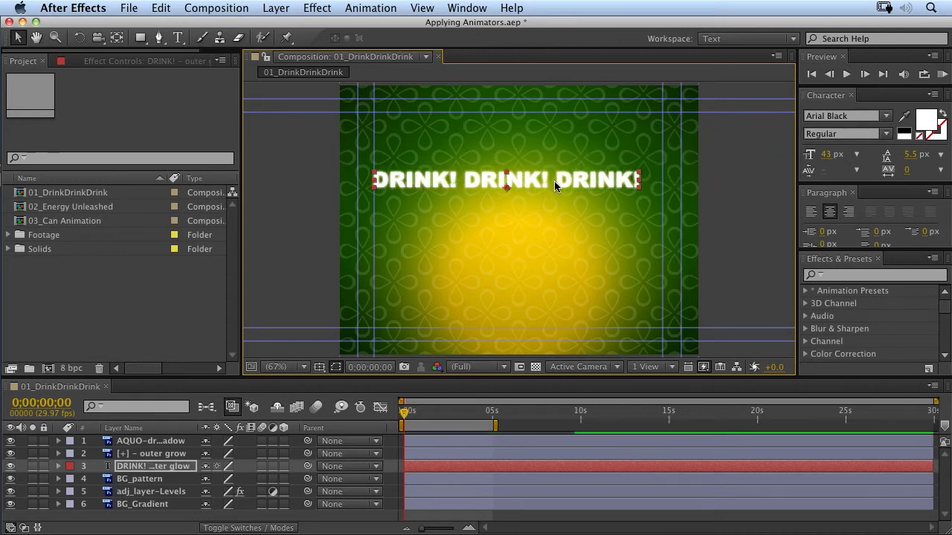
key(cmd+z)
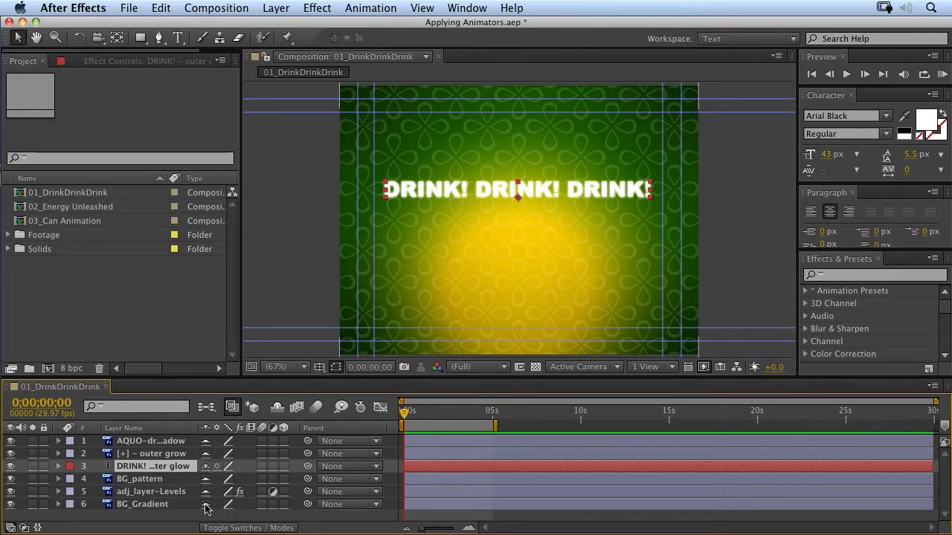
click(279, 411)
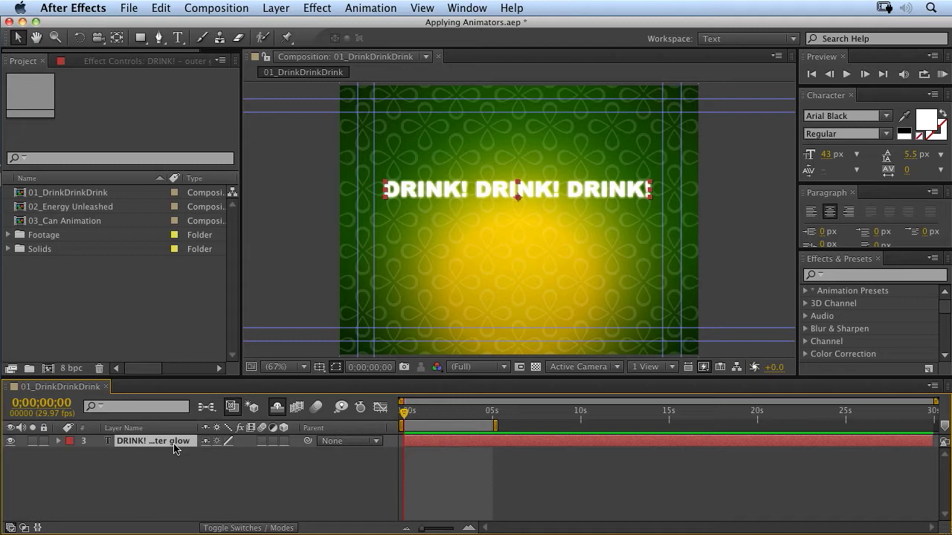
Step: Expand the DRINK! layer's Text group and bring up the Animate property list
click(59, 442)
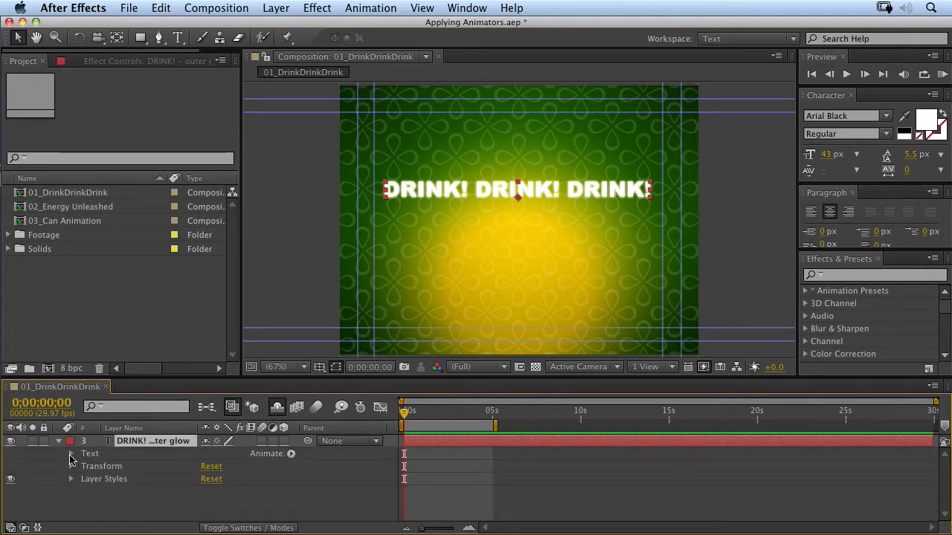
click(71, 453)
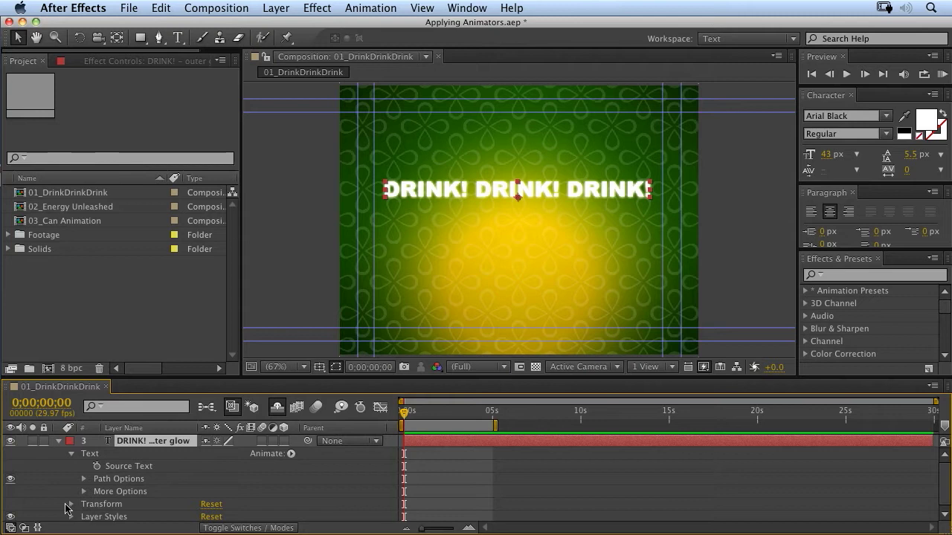
click(292, 454)
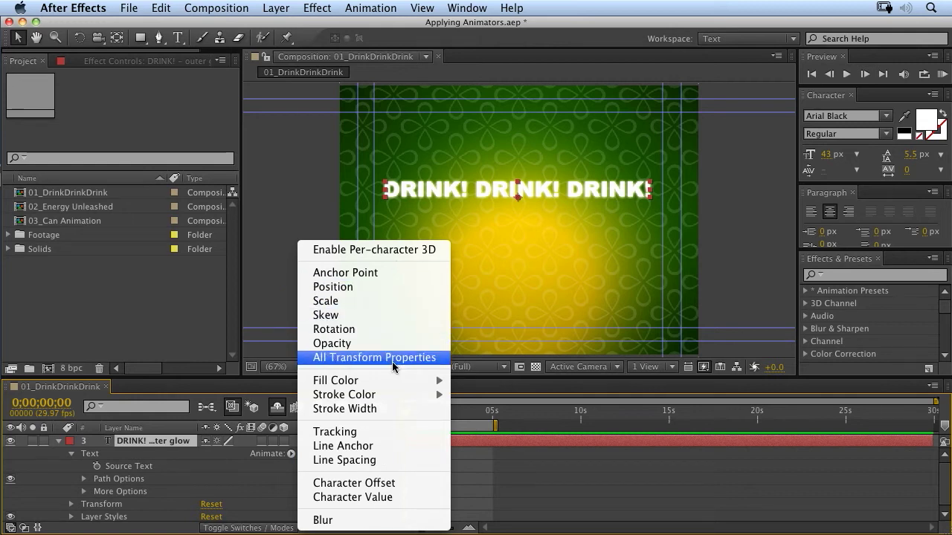
mouse_move(379, 400)
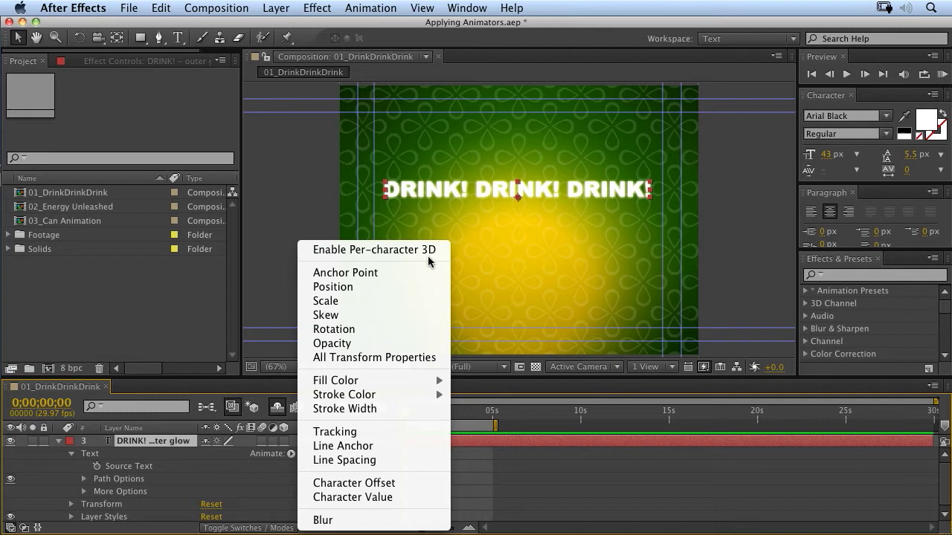
Step: Add a Position text animator to DRINK! with an offset of 0.0, -92.0
click(368, 288)
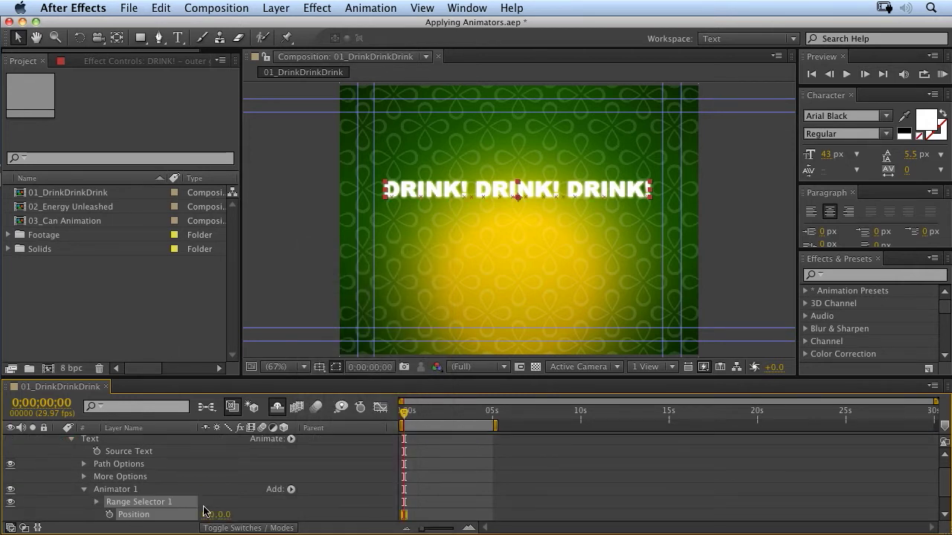
drag(223, 515, 249, 510)
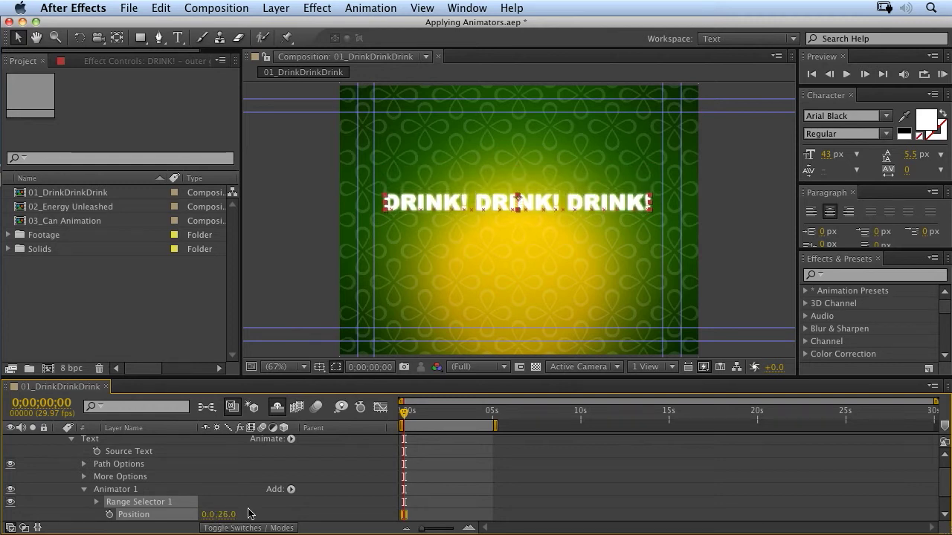
key(super+z)
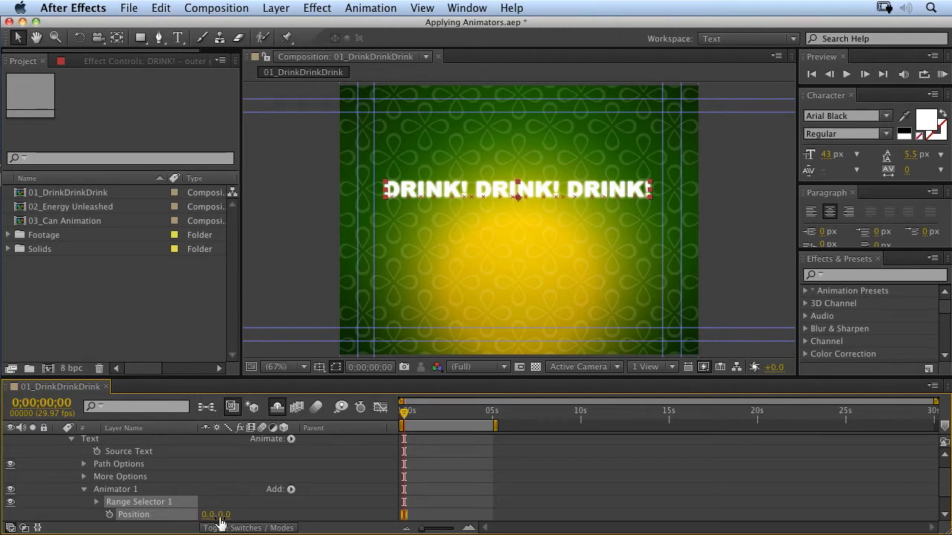
drag(220, 514, 160, 510)
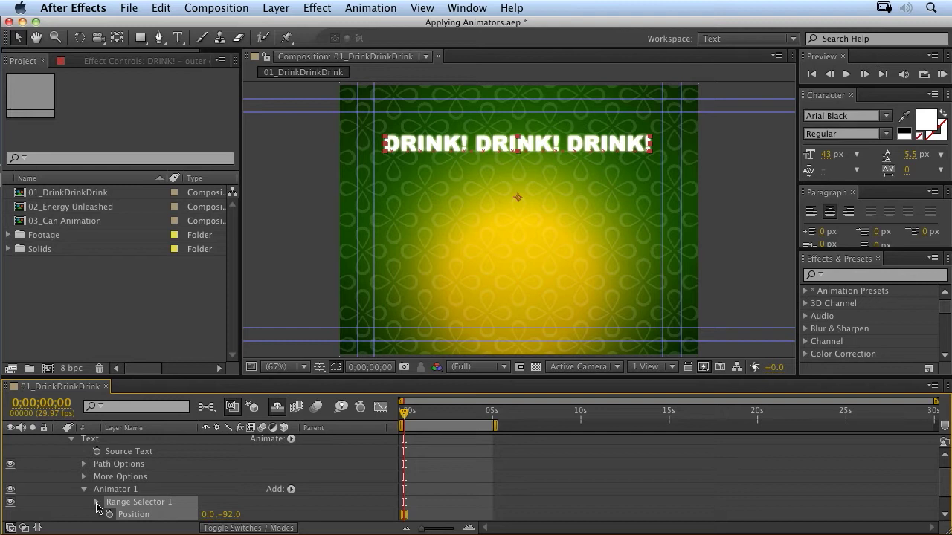
Step: Pull Range Selector 1's End to 35% so only the first DRINK! stays lifted
click(97, 505)
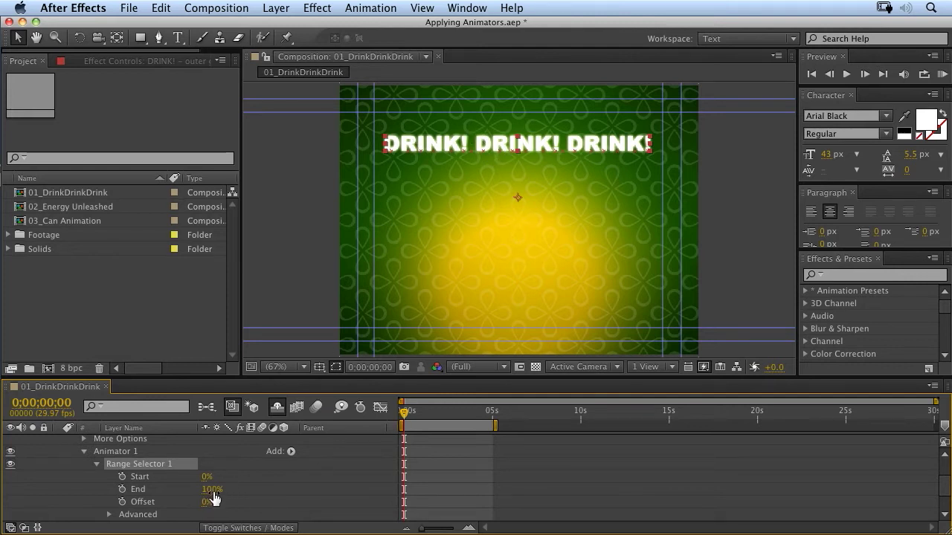
drag(212, 489, 159, 489)
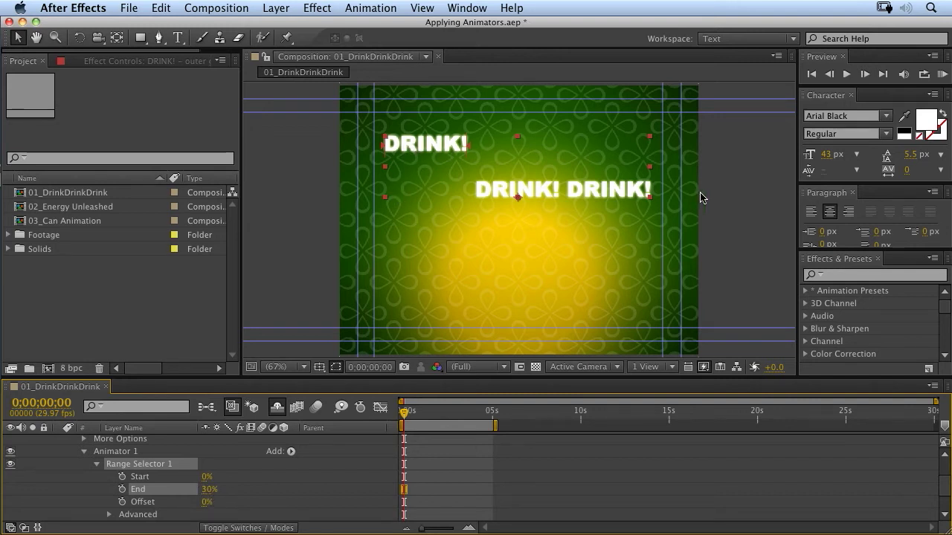
click(467, 144)
drag(486, 146, 559, 170)
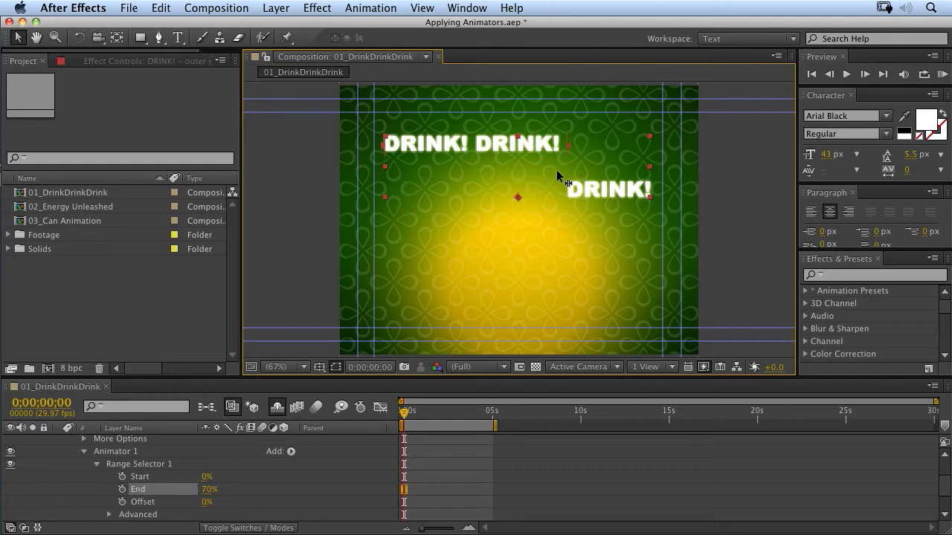
drag(557, 170, 534, 174)
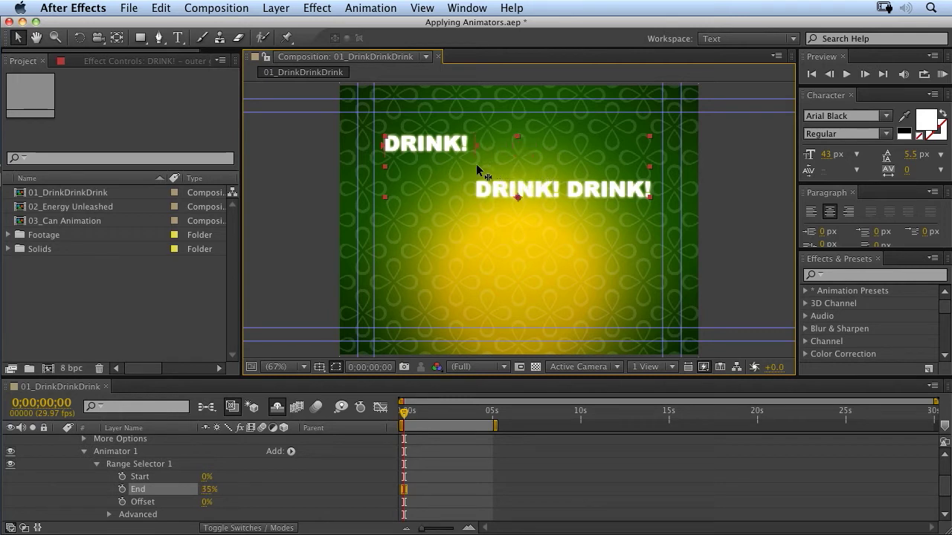
mouse_move(477, 165)
mouse_down()
mouse_move(430, 160)
mouse_move(525, 170)
mouse_move(462, 162)
mouse_move(475, 163)
mouse_up()
Step: Switch Range Selector 1's advanced Units to Index
click(109, 514)
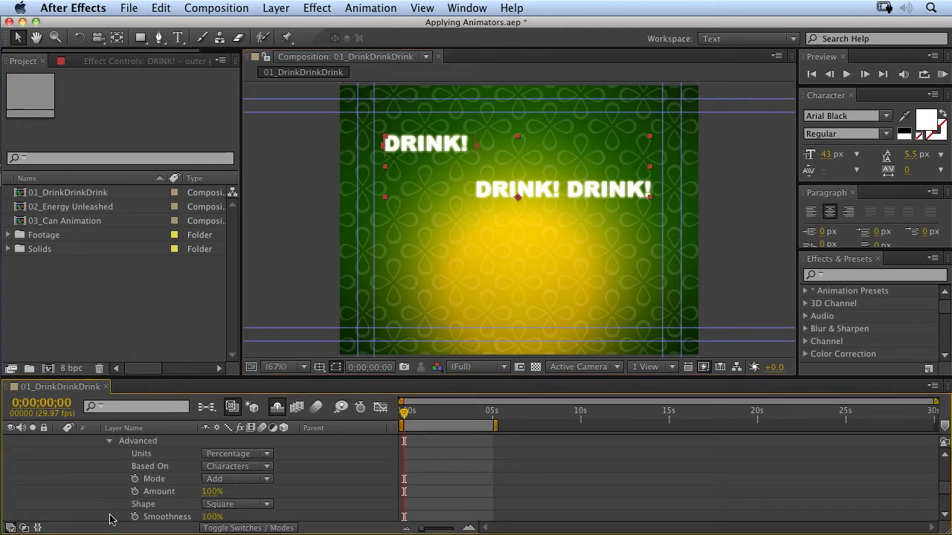
click(229, 459)
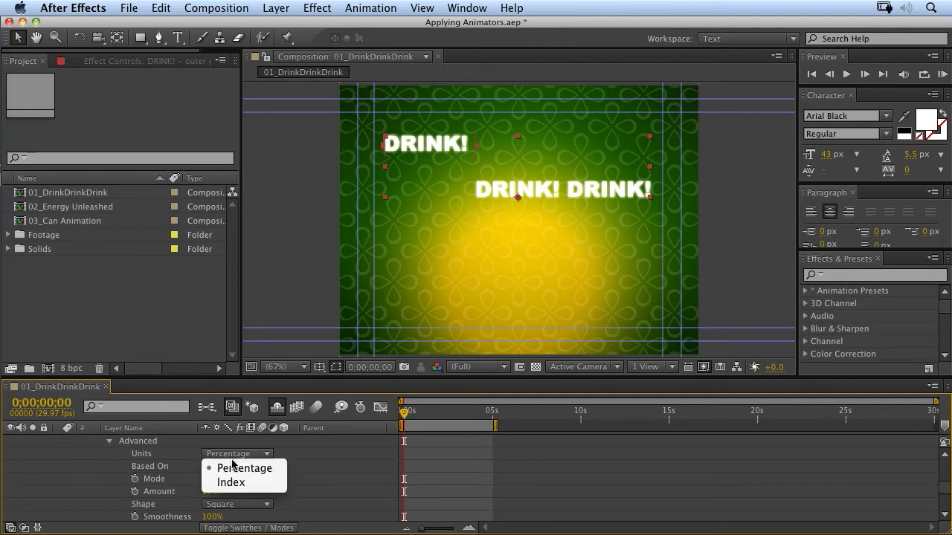
click(231, 483)
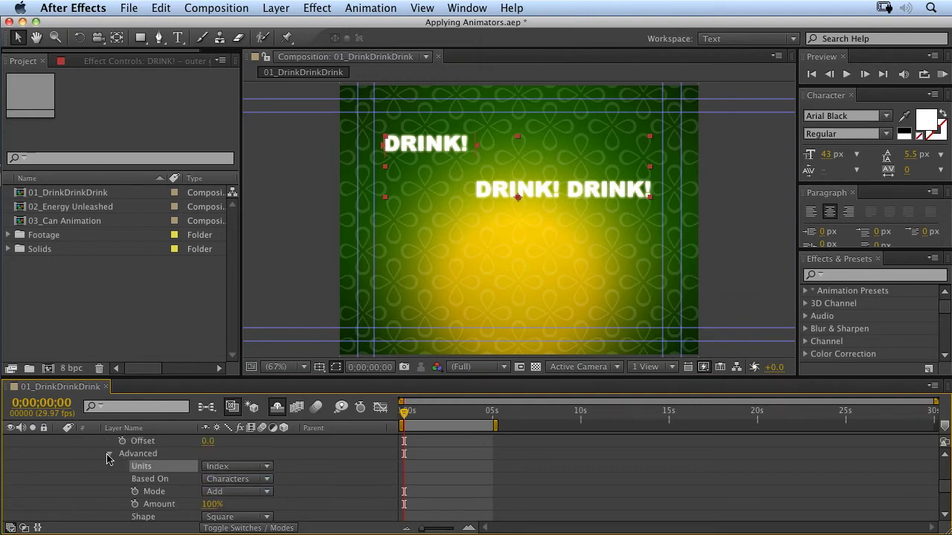
click(109, 455)
scroll(238, 481, up, 1)
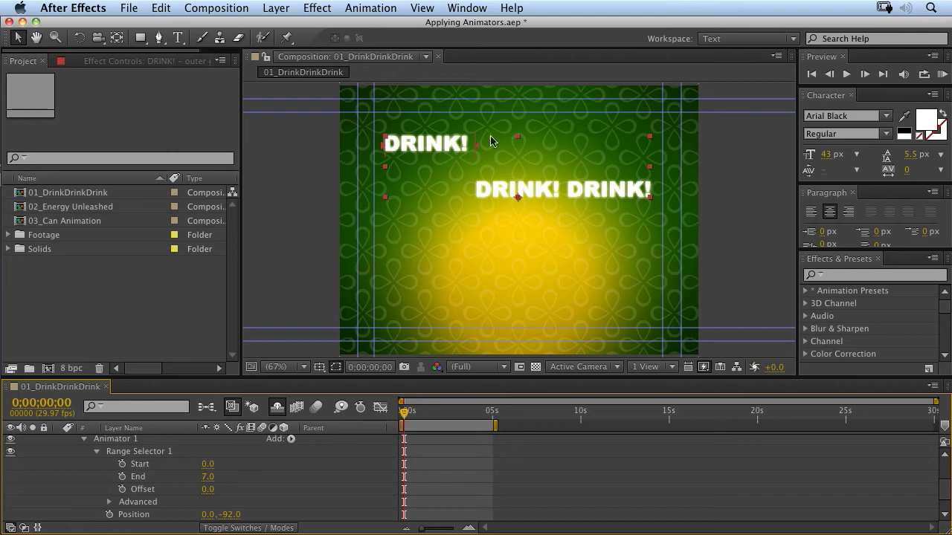
Step: Set End to 6.0 right after the first DRINK!, keeping Based On as Characters
drag(477, 145, 469, 144)
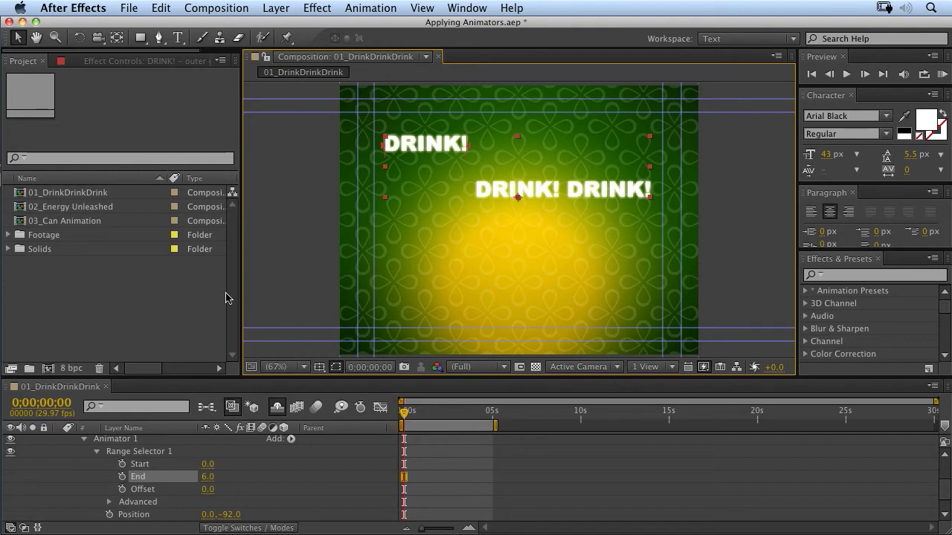
click(110, 503)
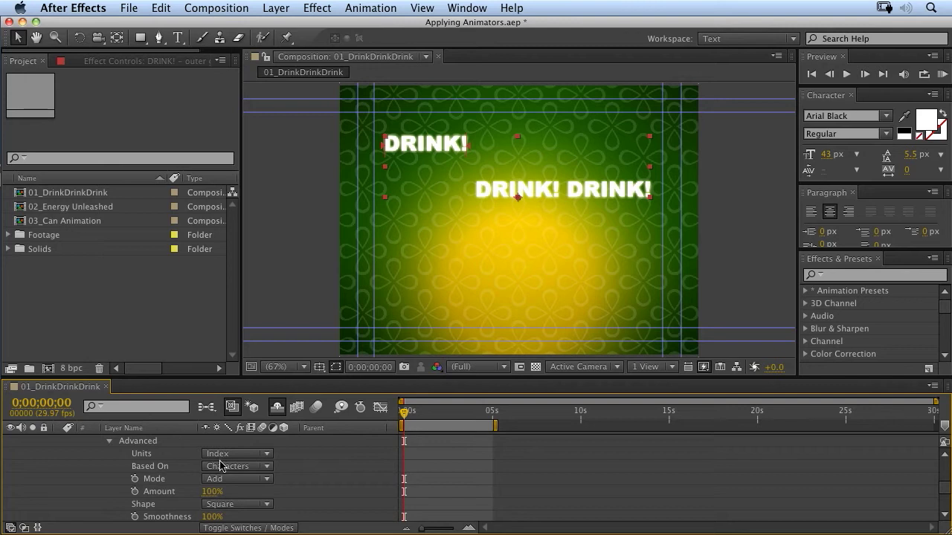
click(256, 466)
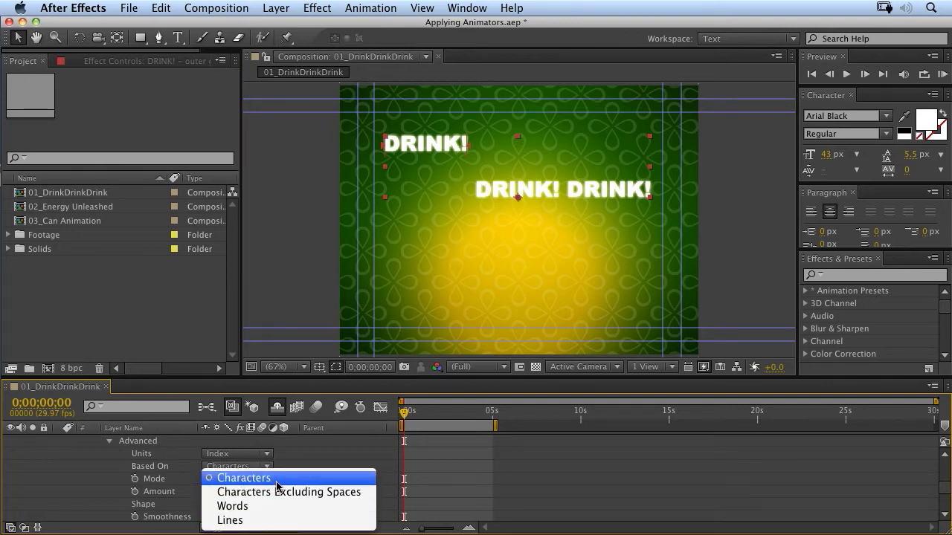
click(277, 485)
click(109, 441)
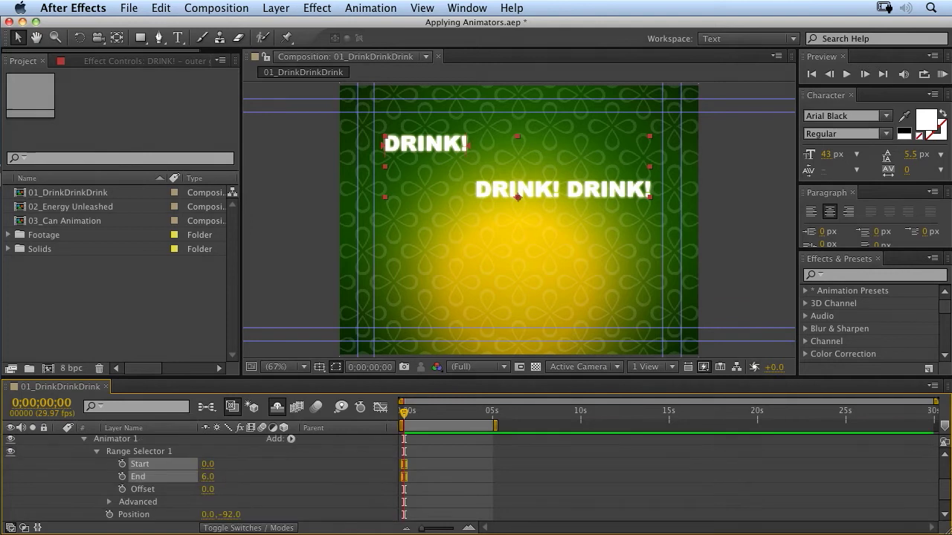
Step: Set the range End to 18, then extend it to 20 to cover all three words
drag(203, 464, 200, 464)
click(195, 464)
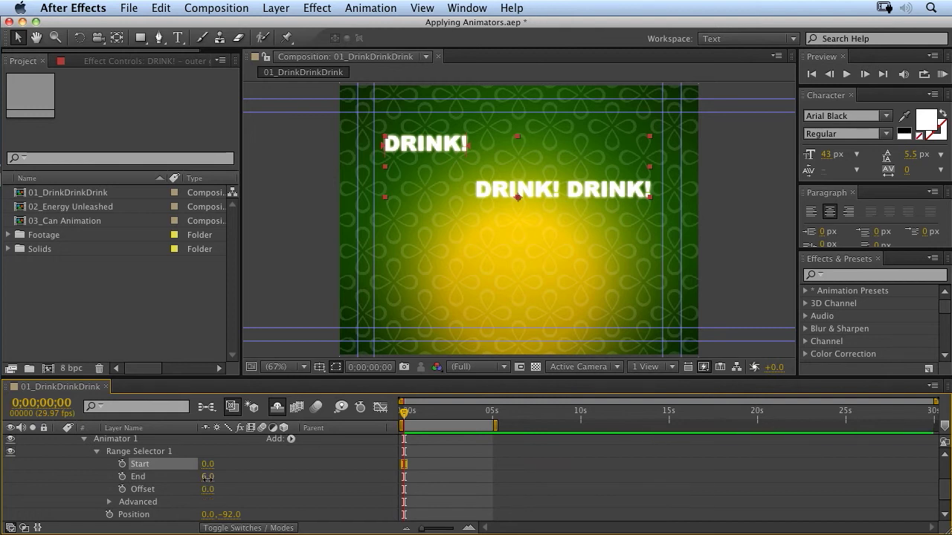
drag(207, 476, 206, 476)
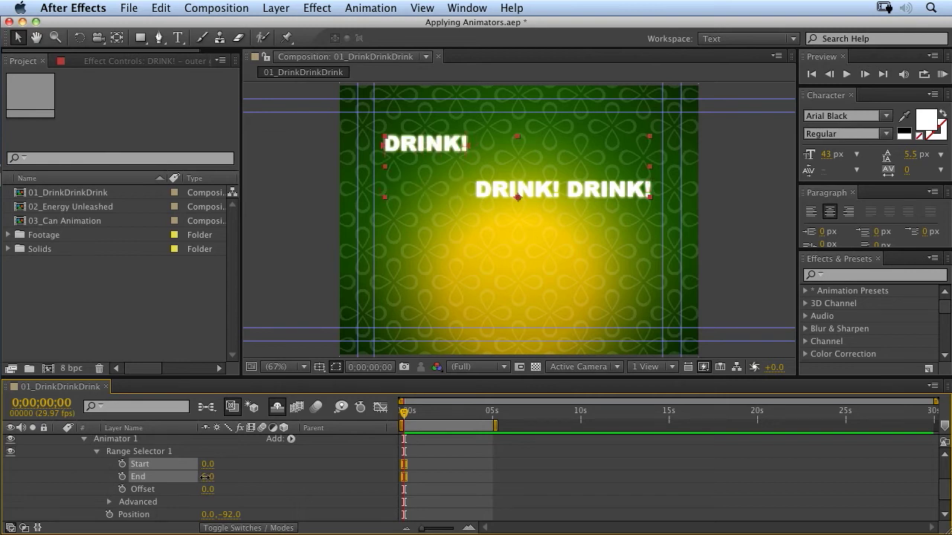
click(204, 477)
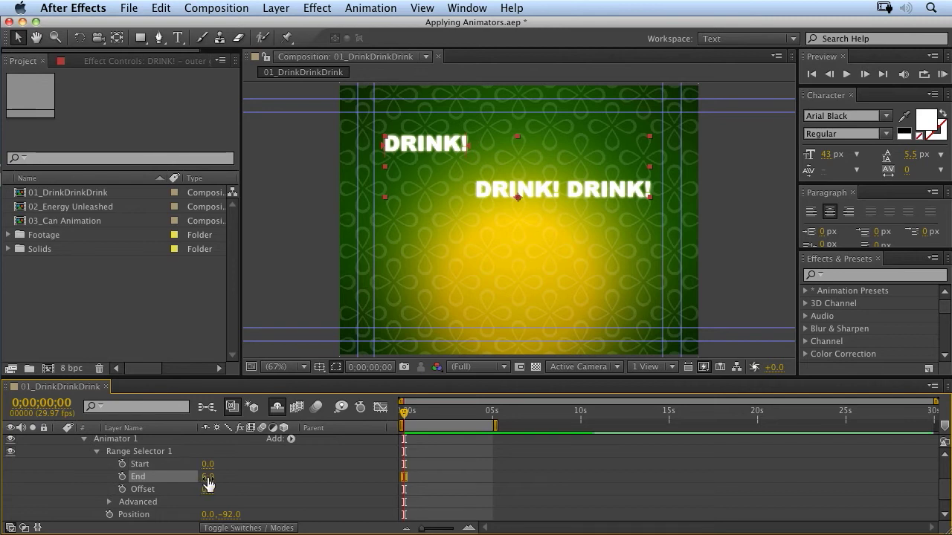
click(207, 477)
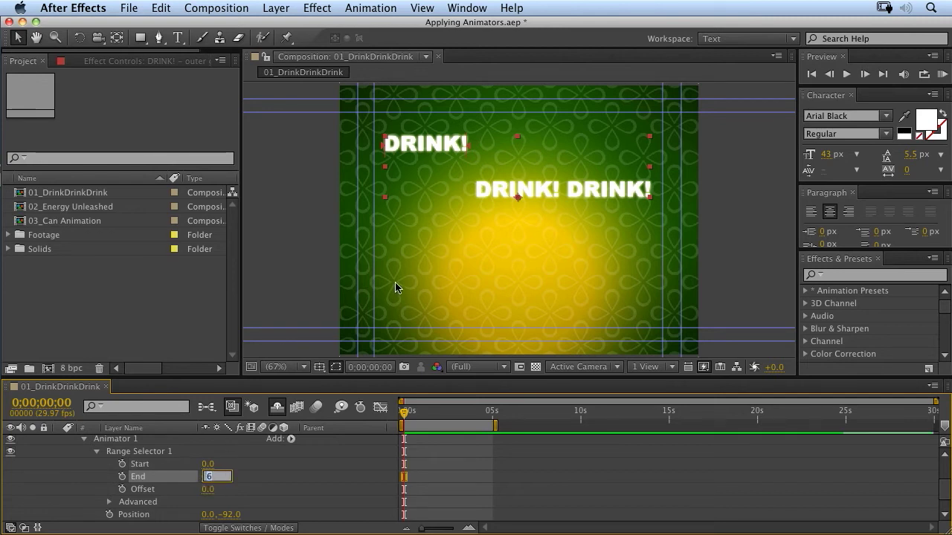
text(18)
key(Return)
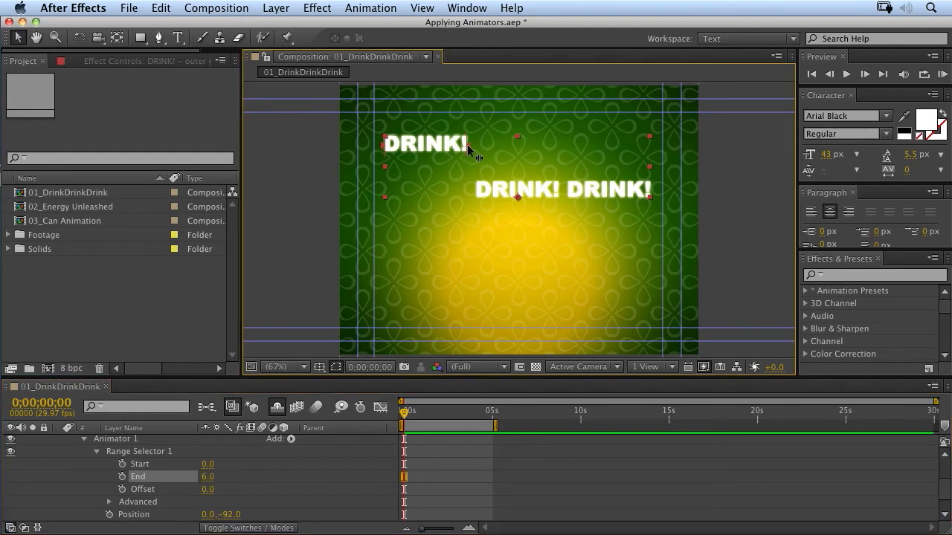
drag(624, 179, 653, 180)
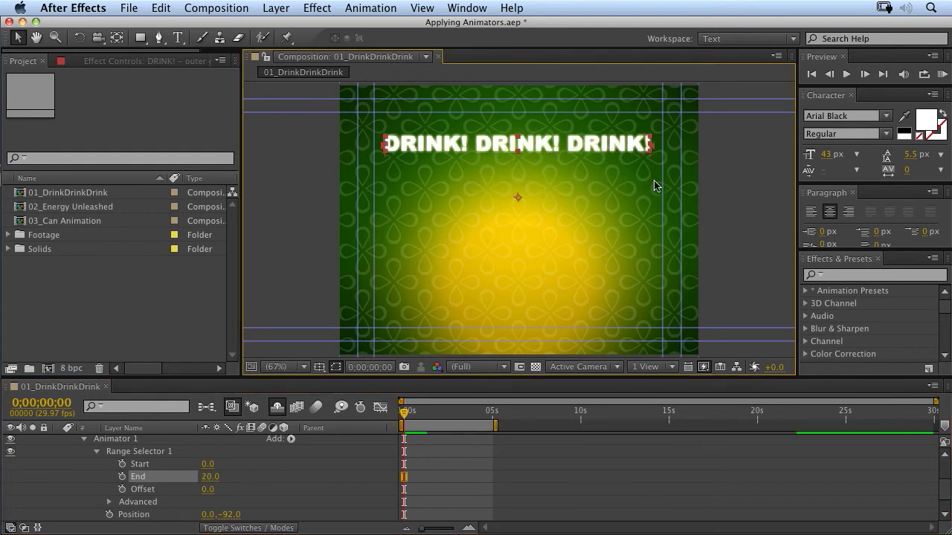
Step: Keyframe range Start from 0 at 0s to 20 at 2;04, then RAM Preview the drop
click(120, 464)
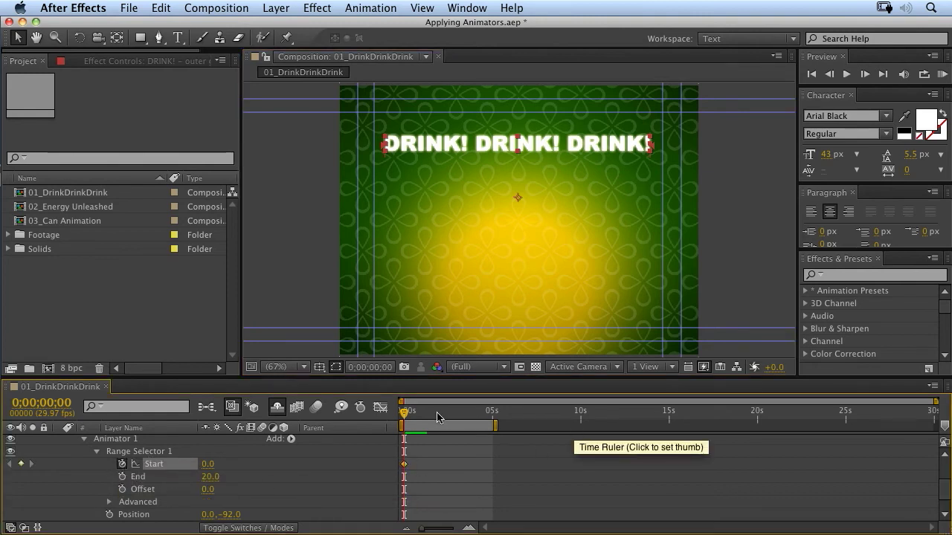
drag(437, 414, 443, 417)
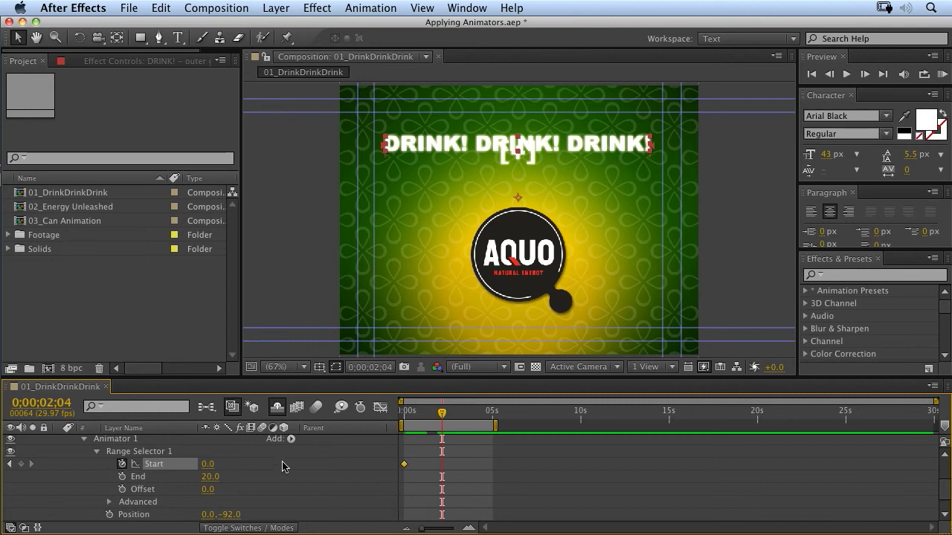
drag(205, 465, 220, 464)
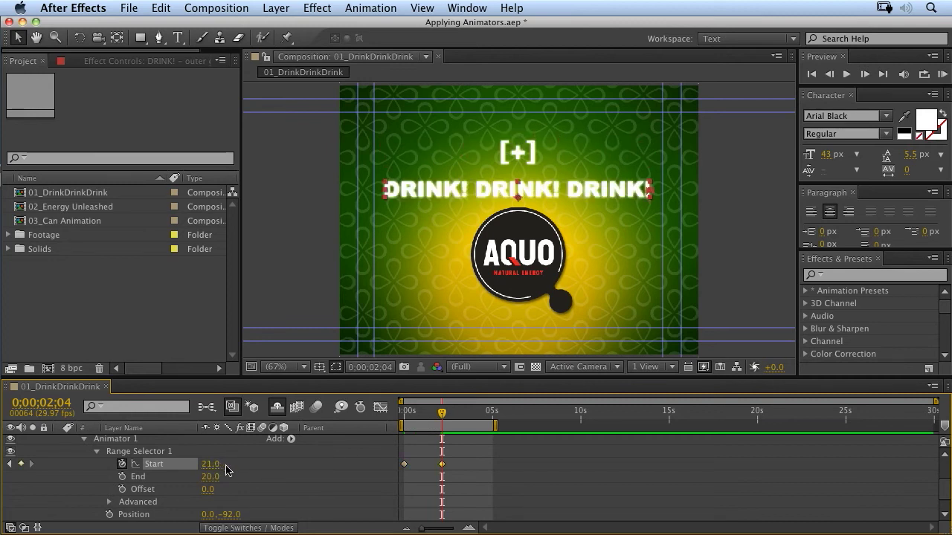
click(210, 466)
text(20)
key(Return)
click(942, 74)
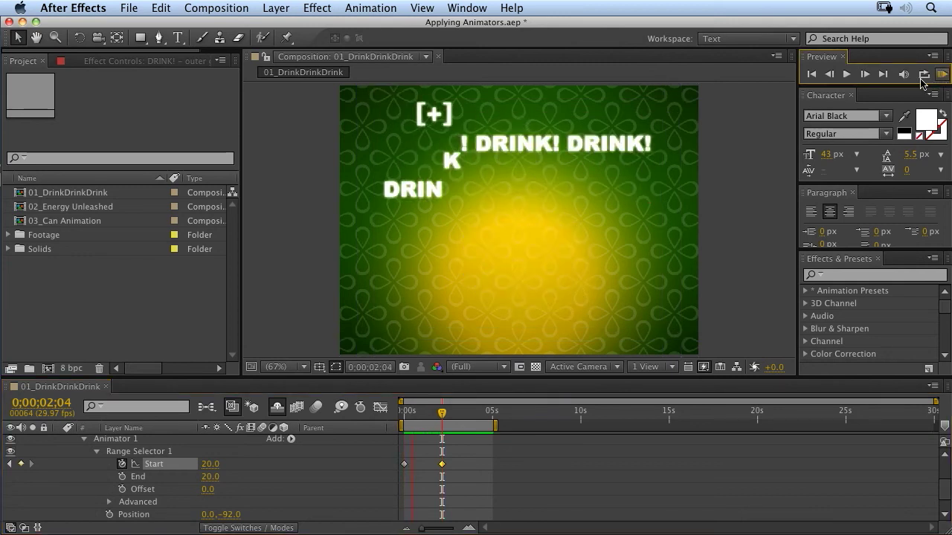
Step: Stop the preview and return to about 0;00;00;23, mid-animation
click(814, 394)
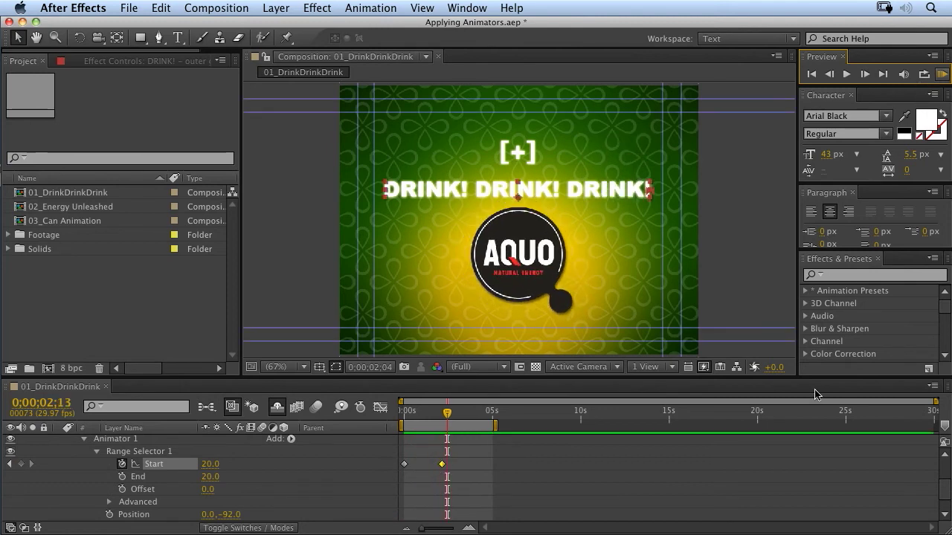
drag(447, 414, 418, 414)
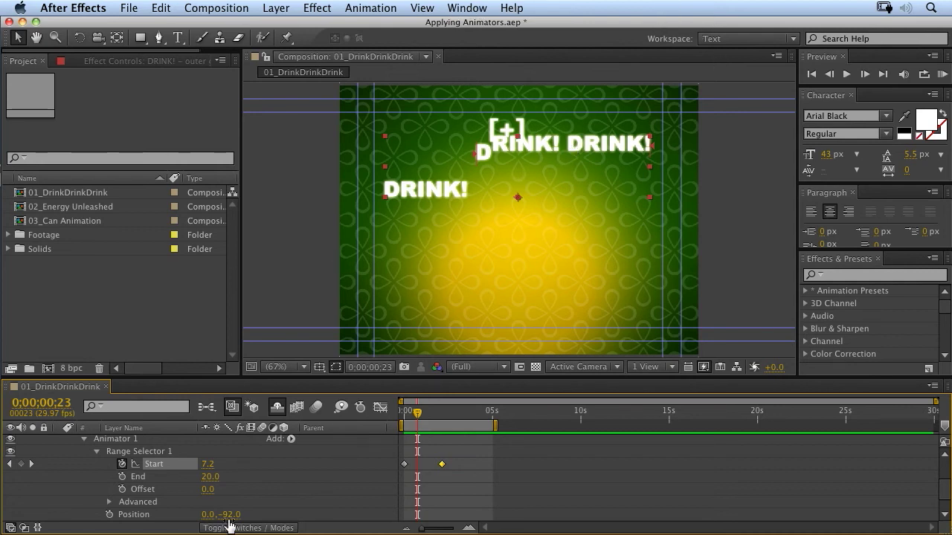
Step: Set the animator Position to 0, -256 and preview the letters dropping from above
drag(227, 514, 107, 514)
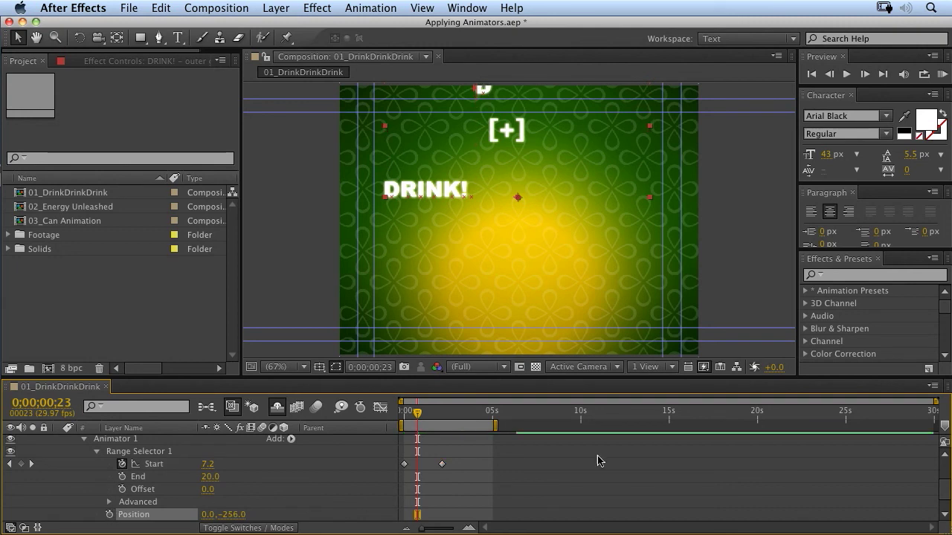
click(941, 74)
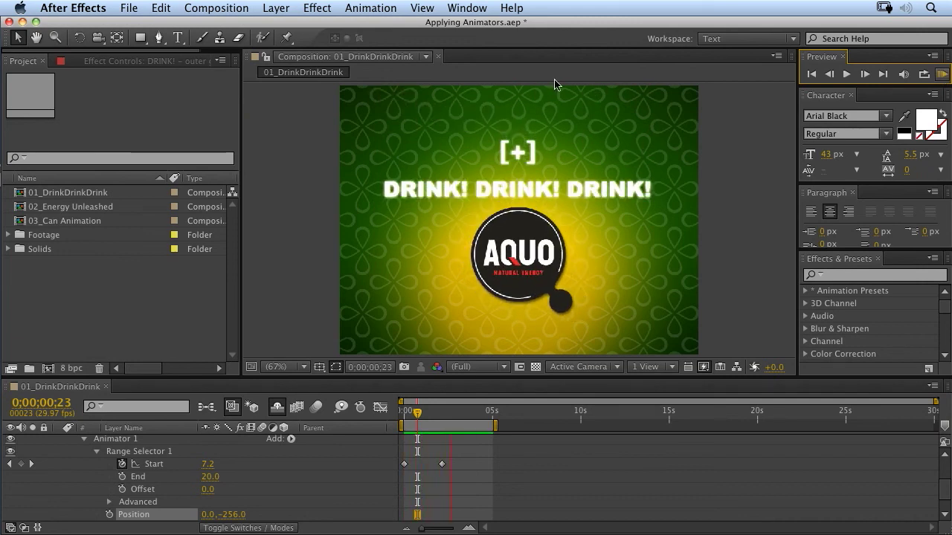
Step: At 1;08, set the animator Position X to 399 and preview the diagonal fly-in
click(453, 423)
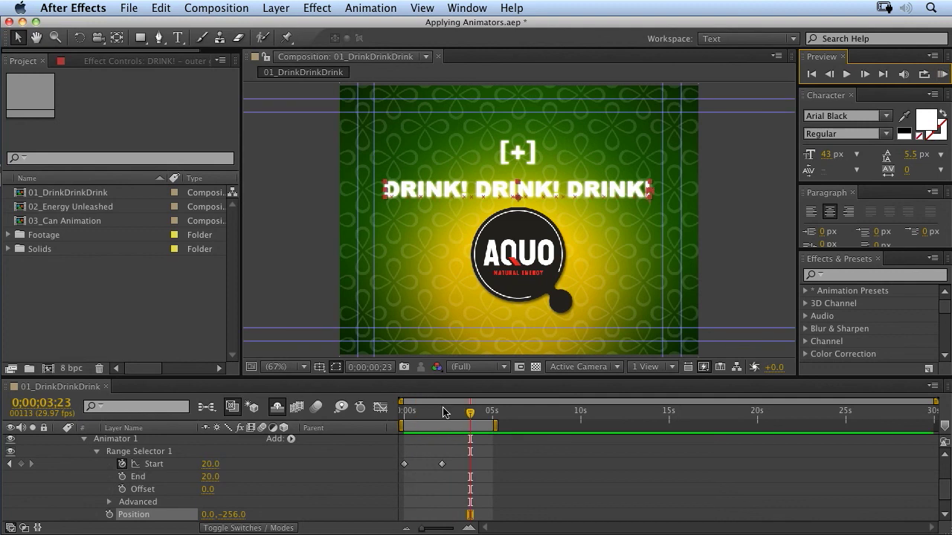
drag(443, 412, 426, 411)
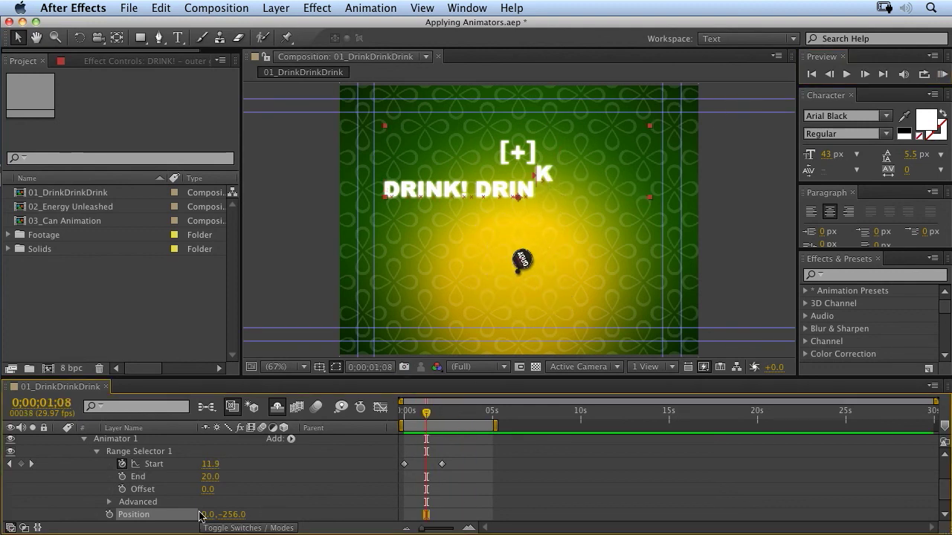
drag(205, 514, 509, 522)
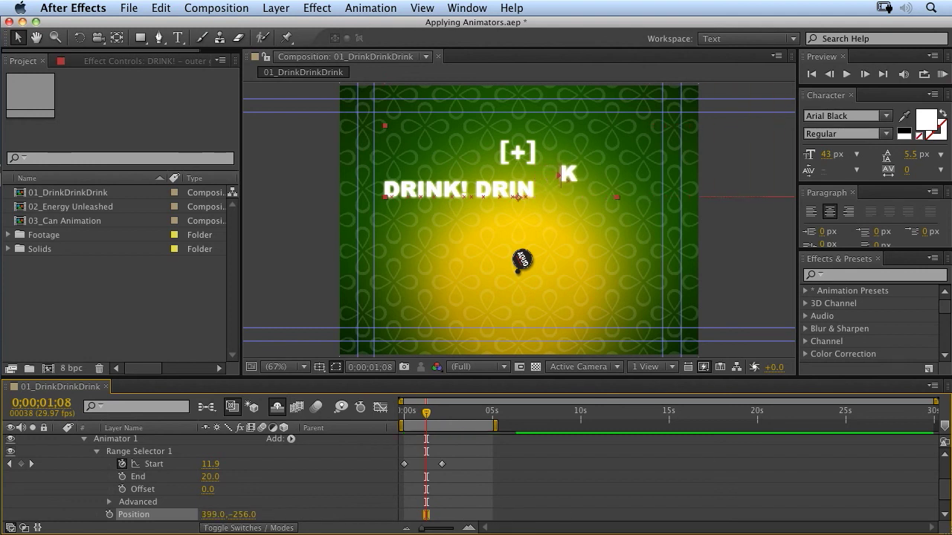
click(942, 77)
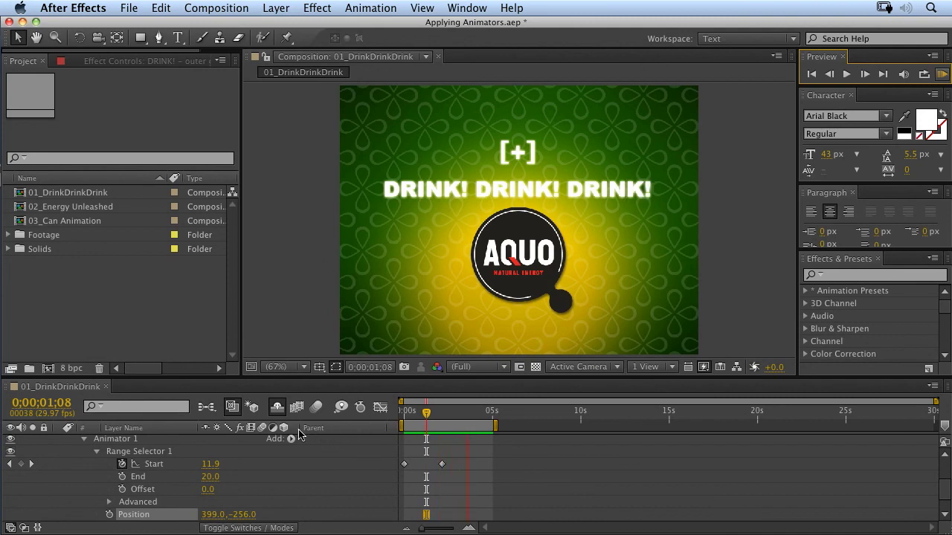
Step: Switch on layer and composition motion blur for DRINK!, then RAM-preview the blurred letters flying in
click(285, 476)
scroll(283, 472, up, 3)
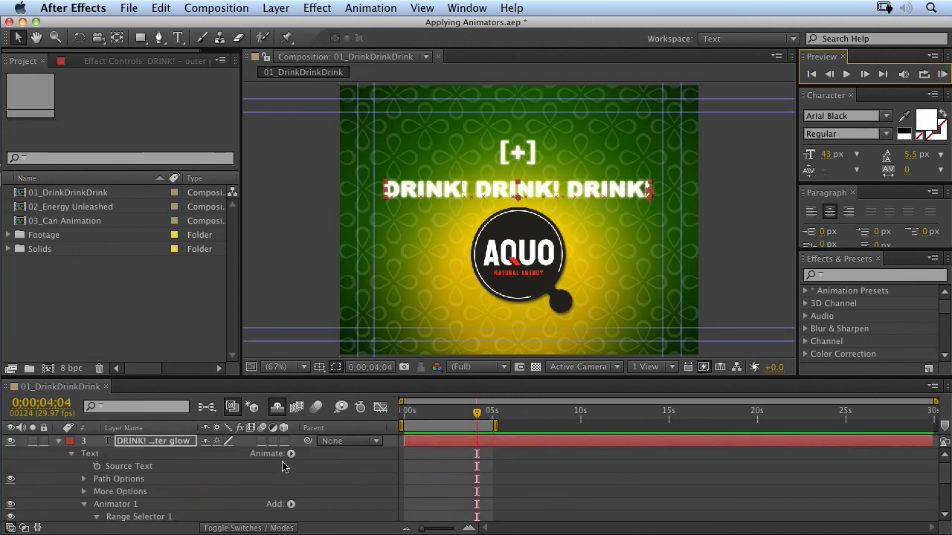
click(262, 441)
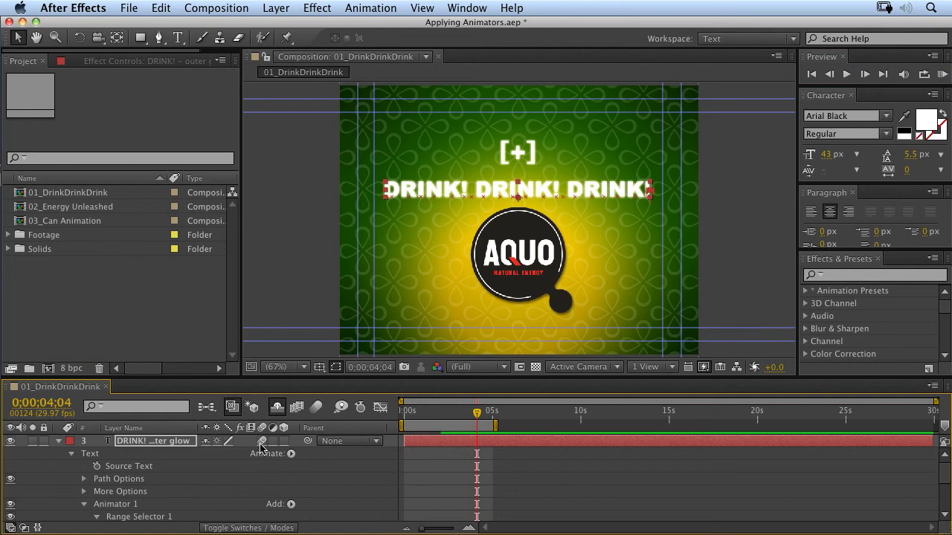
click(317, 409)
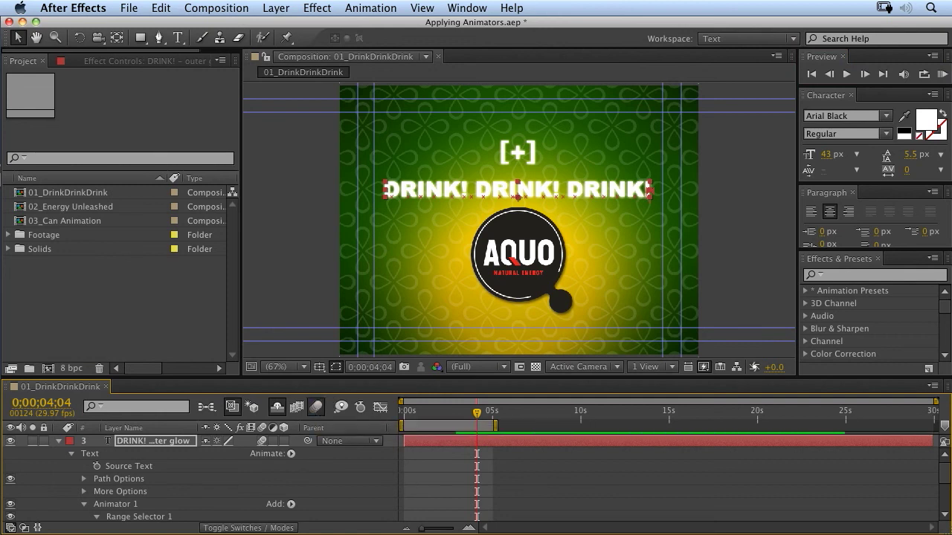
click(942, 74)
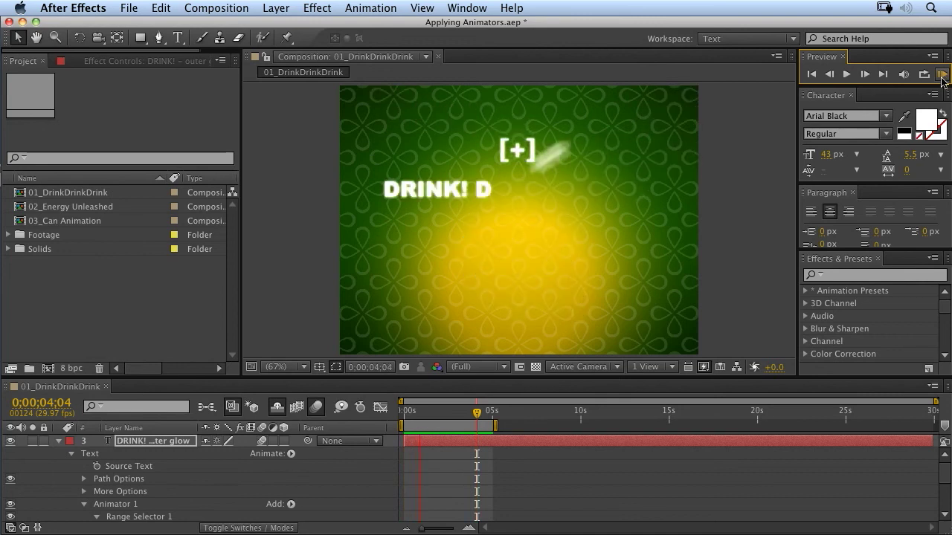
click(937, 78)
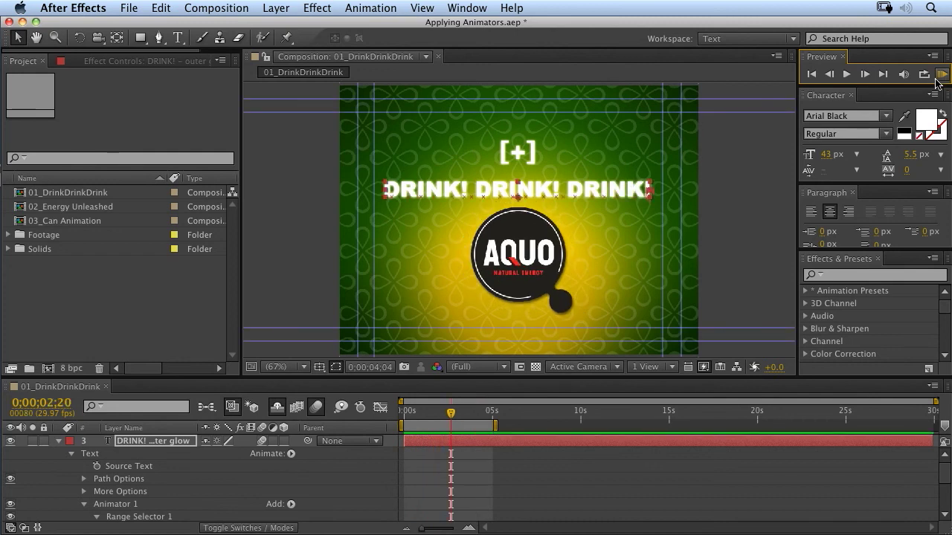